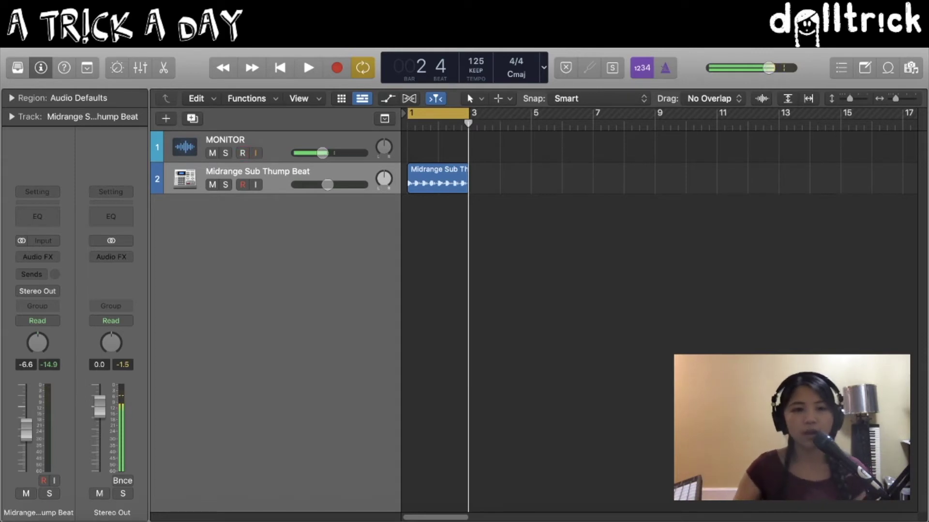
- Recolor the Midrange Sub Thump Beat track with the top-left red swatch from the Color palette
{"action": "right_click", "coordinate": [159, 183]}
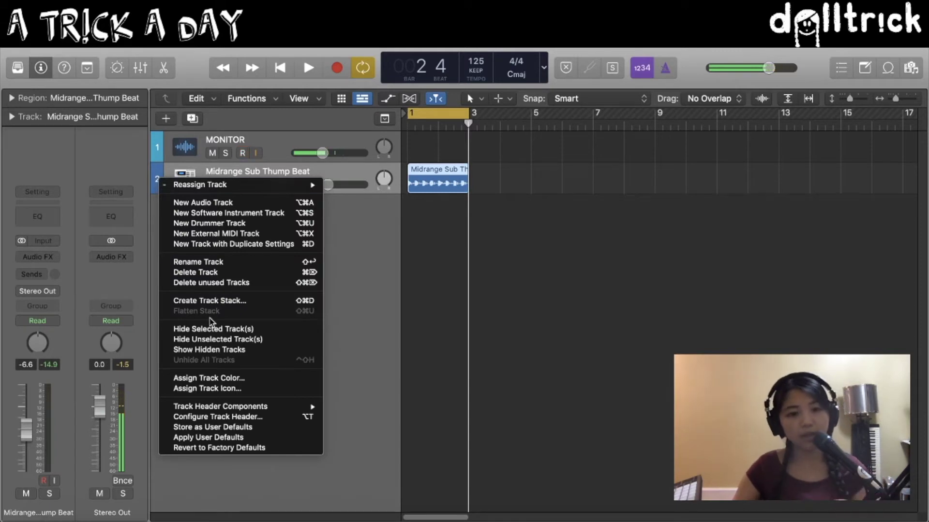
{"action": "left_click", "coordinate": [208, 384]}
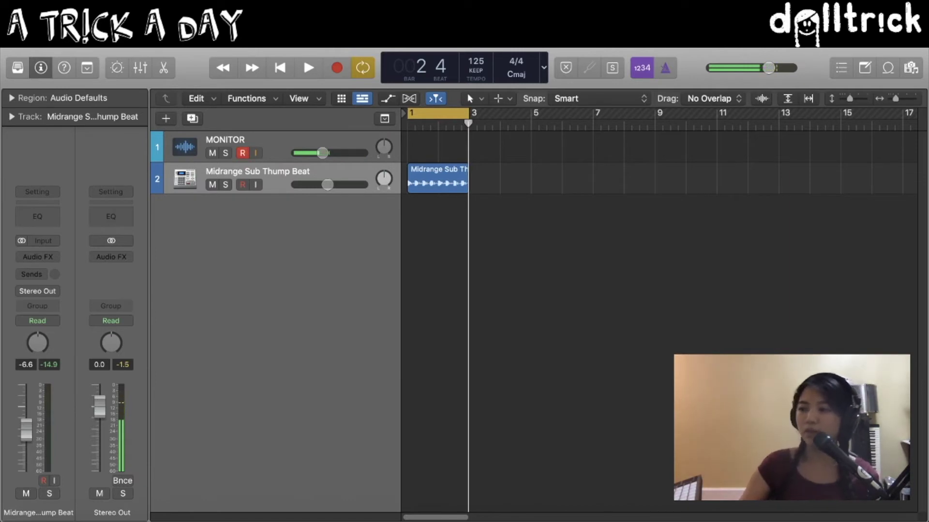
{"action": "left_click_drag", "start_coordinate": [605, 316], "coordinate": [485, 278]}
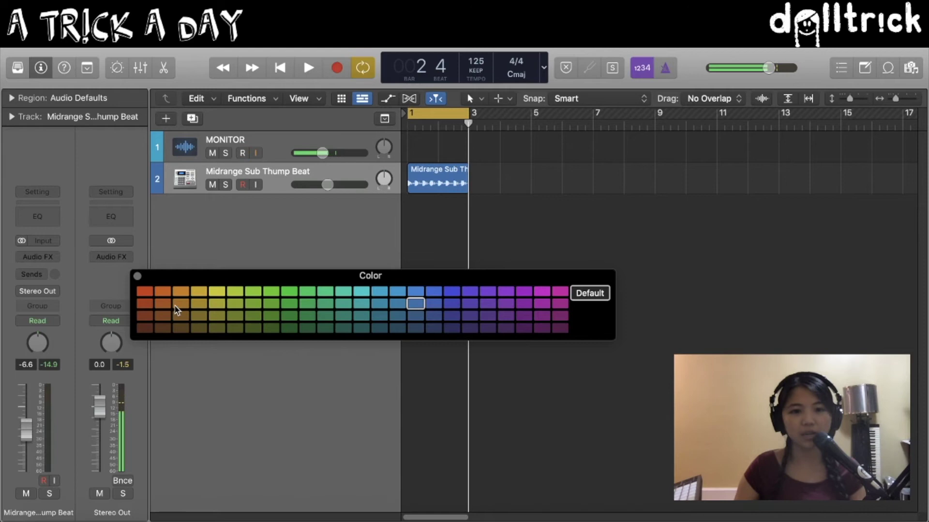
{"action": "left_click", "coordinate": [144, 292]}
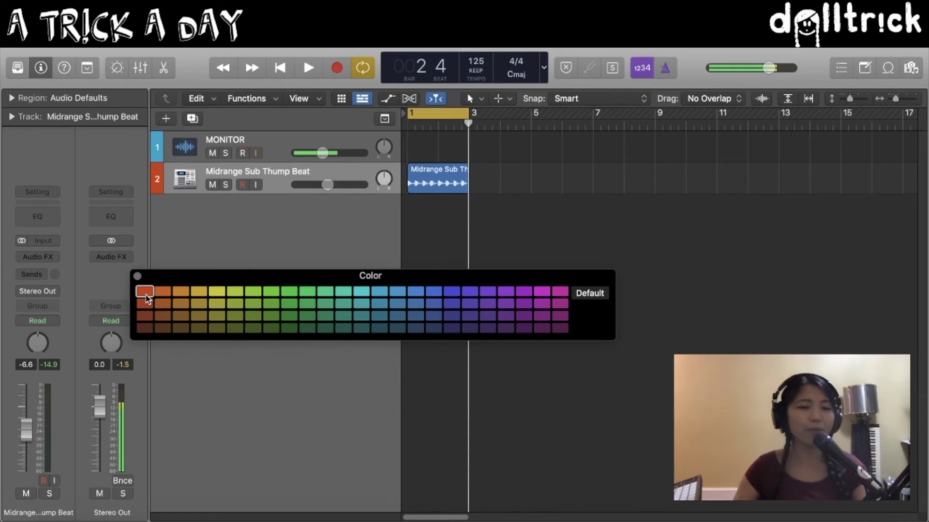
{"action": "left_click", "coordinate": [136, 276]}
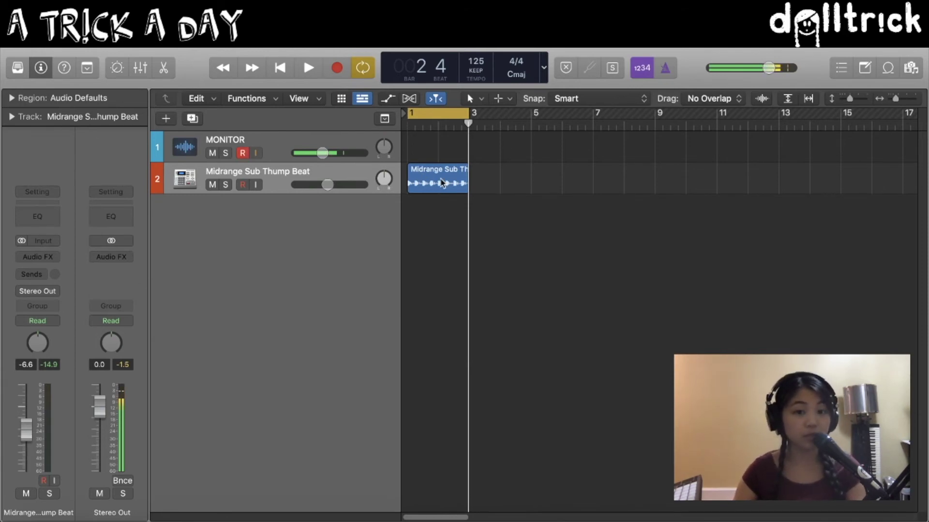
- Apply Color Regions/Cells by Track Color to the Midrange Sub Thump Beat region
{"action": "left_click", "coordinate": [262, 101]}
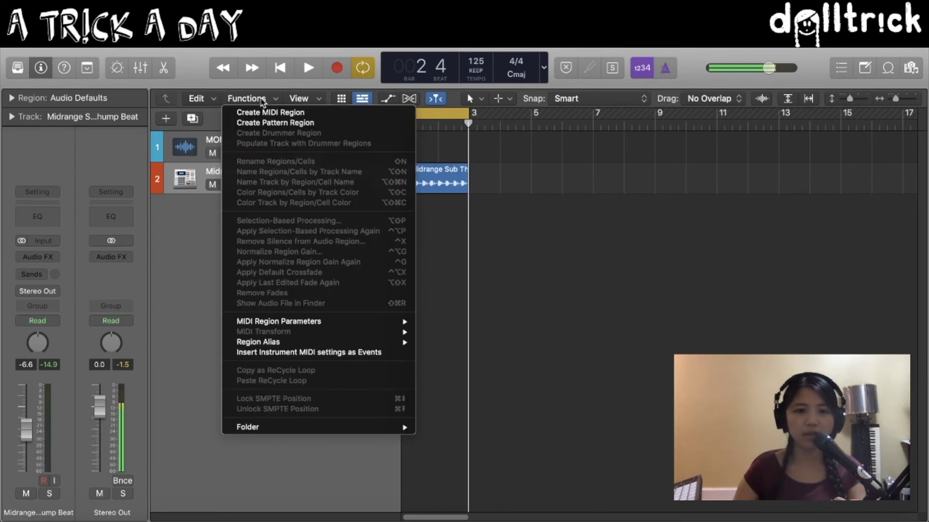
{"action": "left_click", "coordinate": [262, 101]}
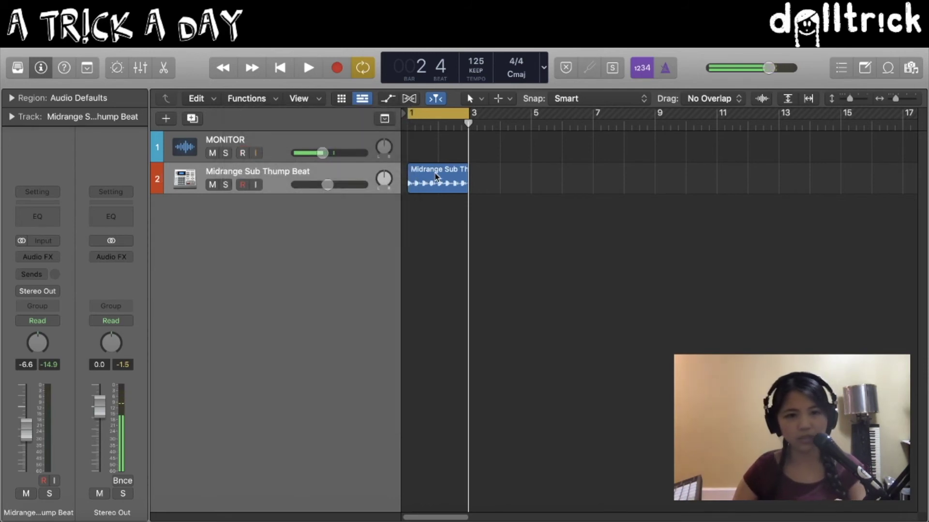
{"action": "left_click", "coordinate": [250, 98]}
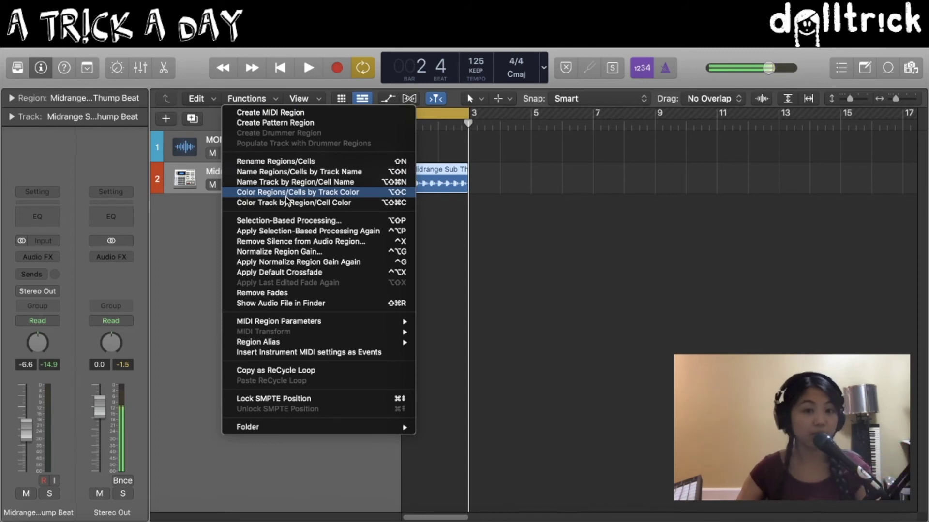
{"action": "left_click", "coordinate": [285, 196]}
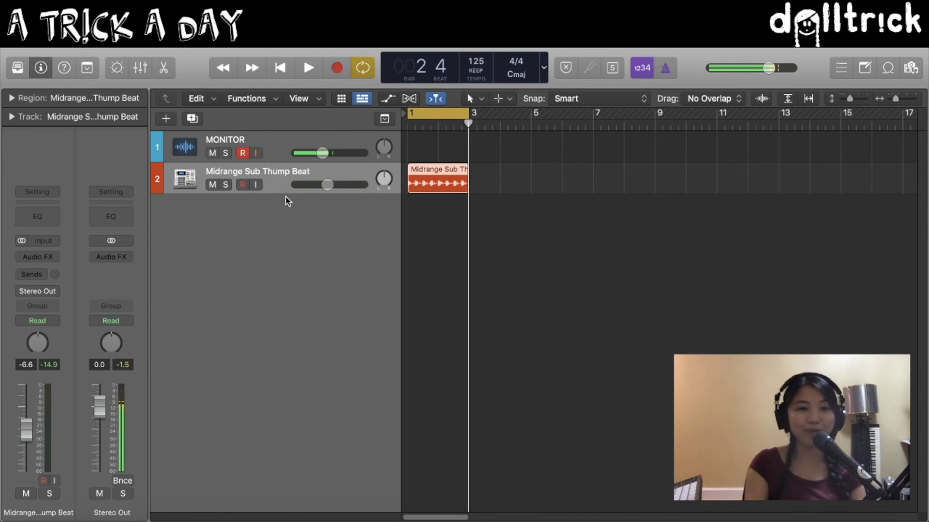